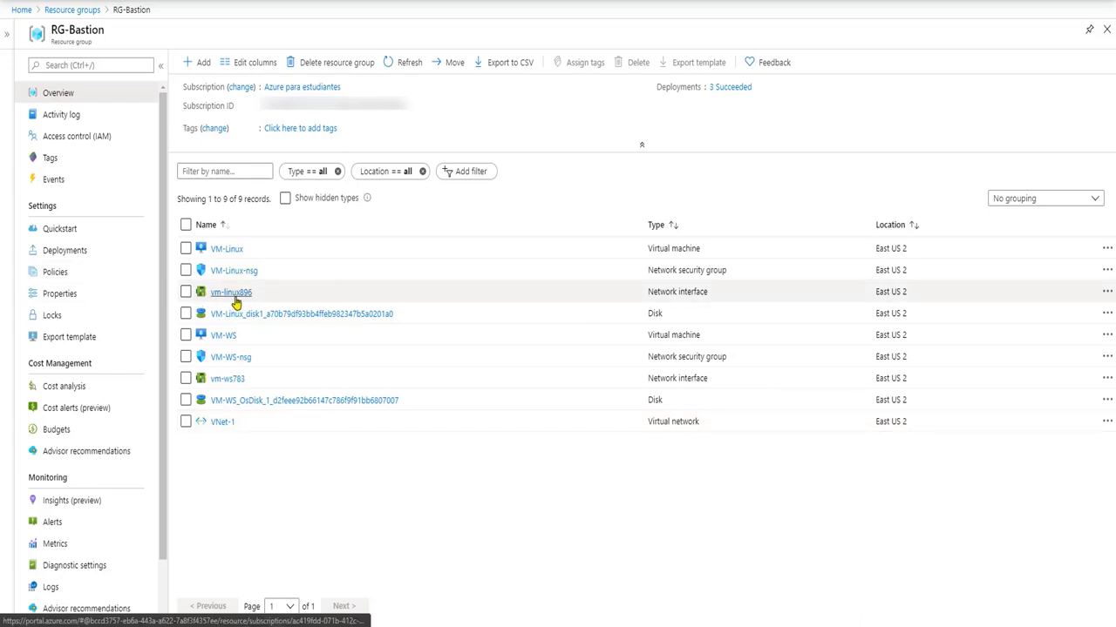
# Confirm the vm-linux896 and vm-ws783 network interfaces lack public IPs, then list VNet-1's subnets
pyautogui.click(234, 298)
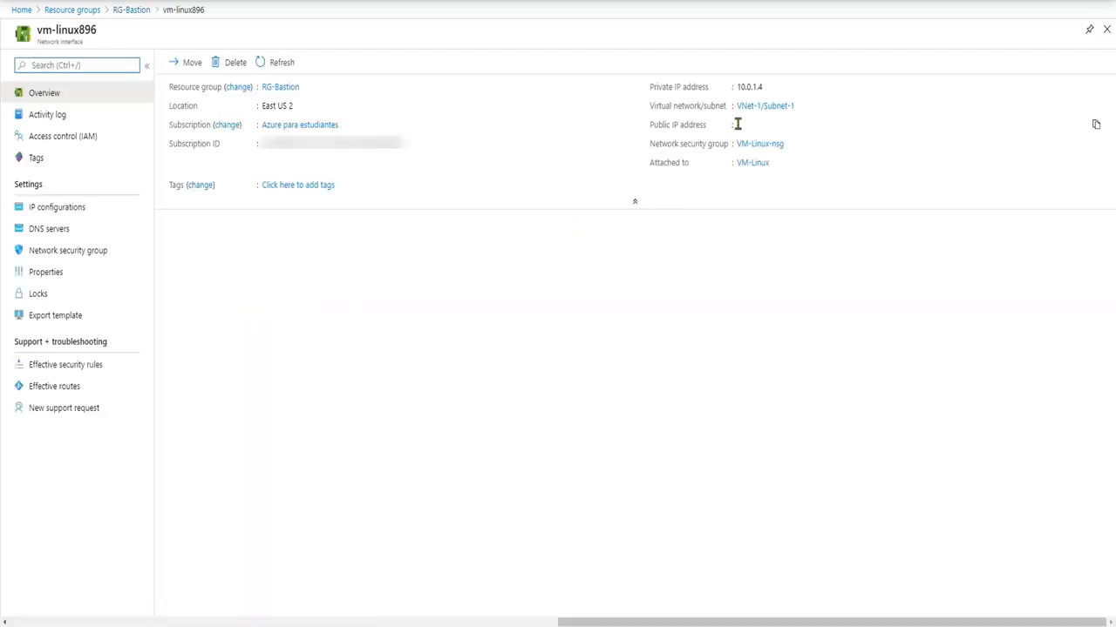
pyautogui.doubleClick(739, 124)
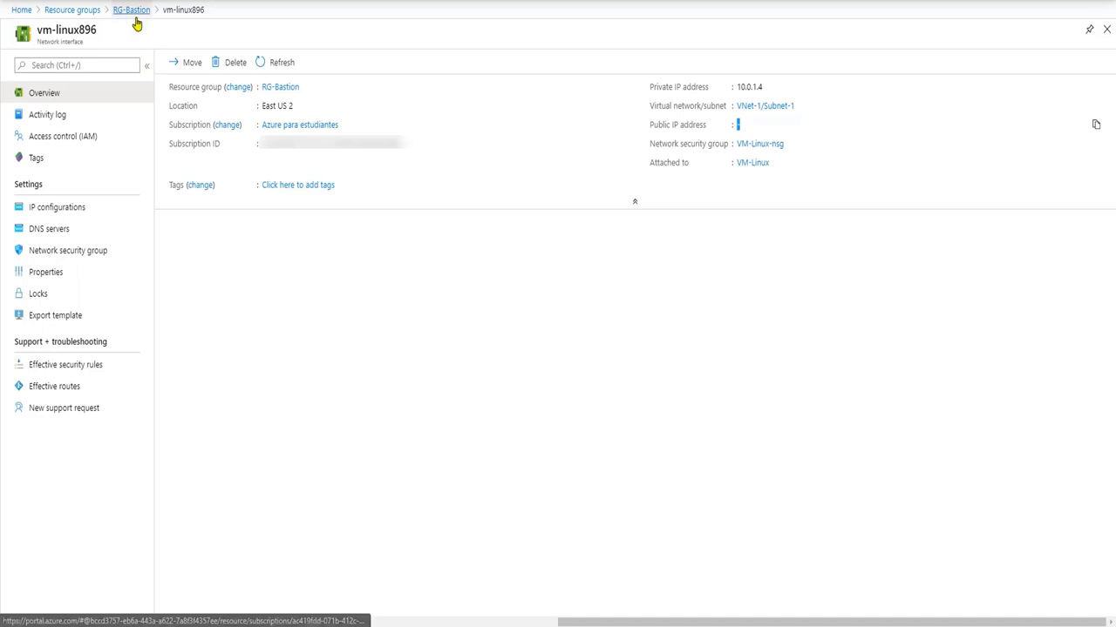
pyautogui.click(132, 10)
pyautogui.click(229, 380)
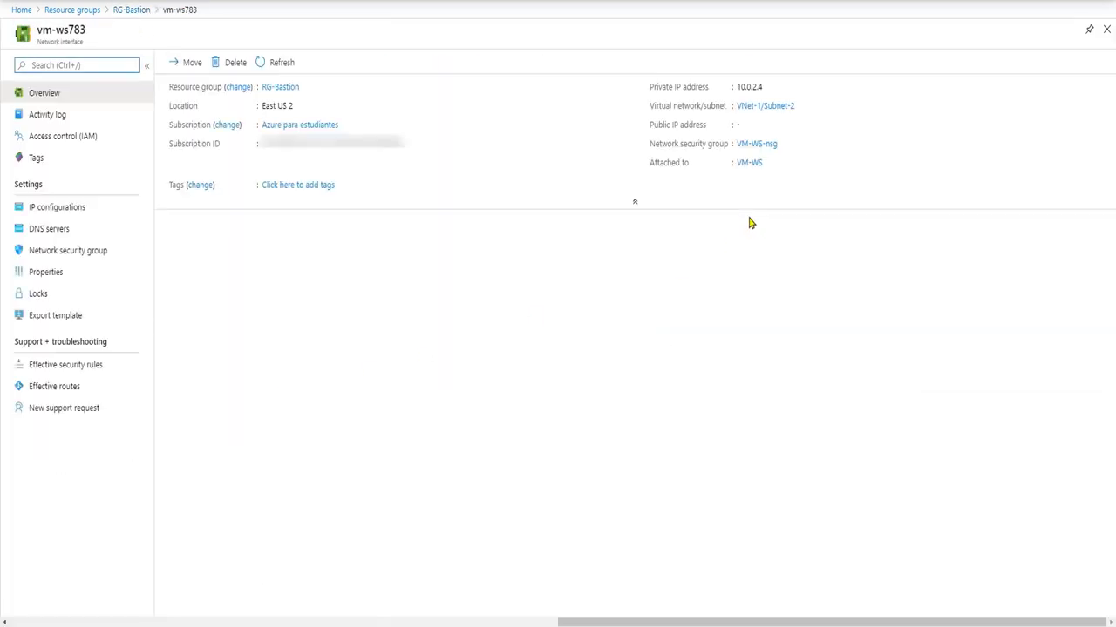
pyautogui.click(130, 11)
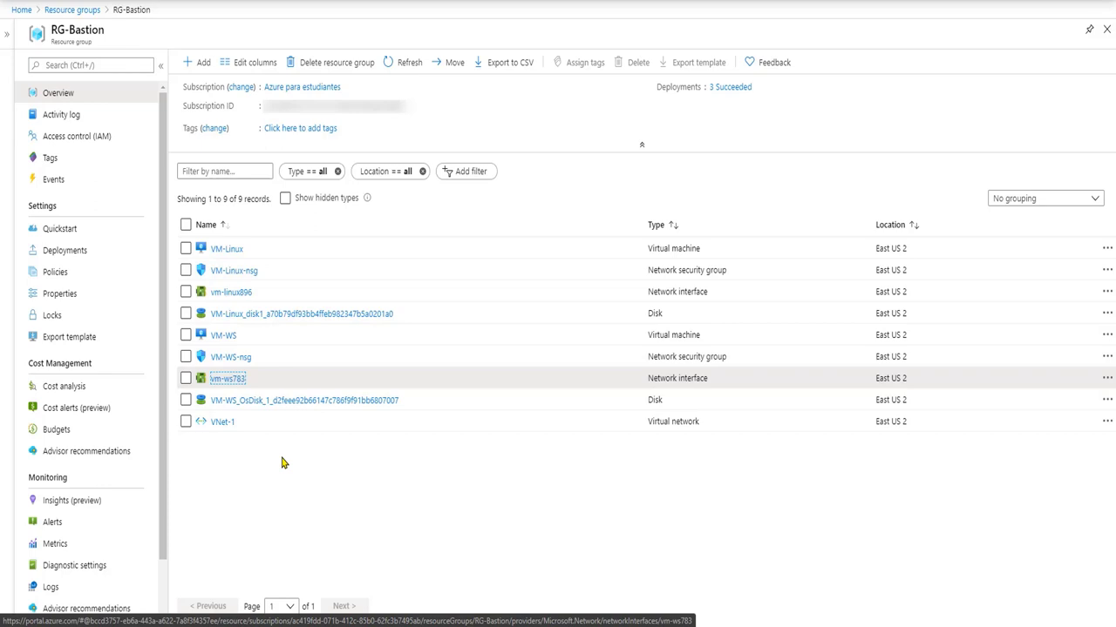
pyautogui.click(225, 422)
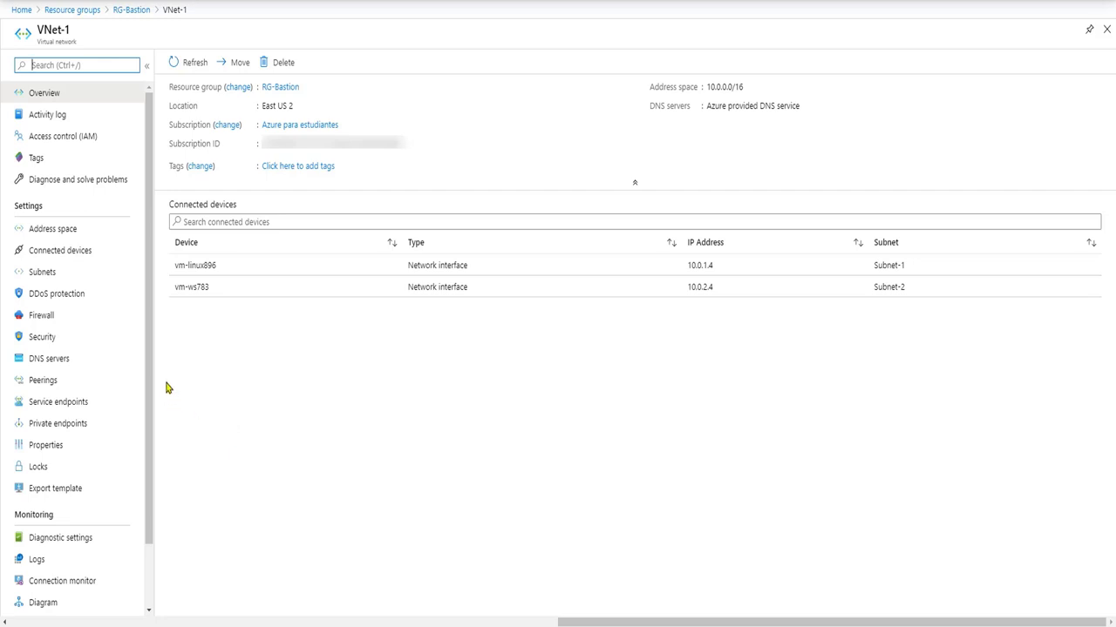
pyautogui.click(85, 273)
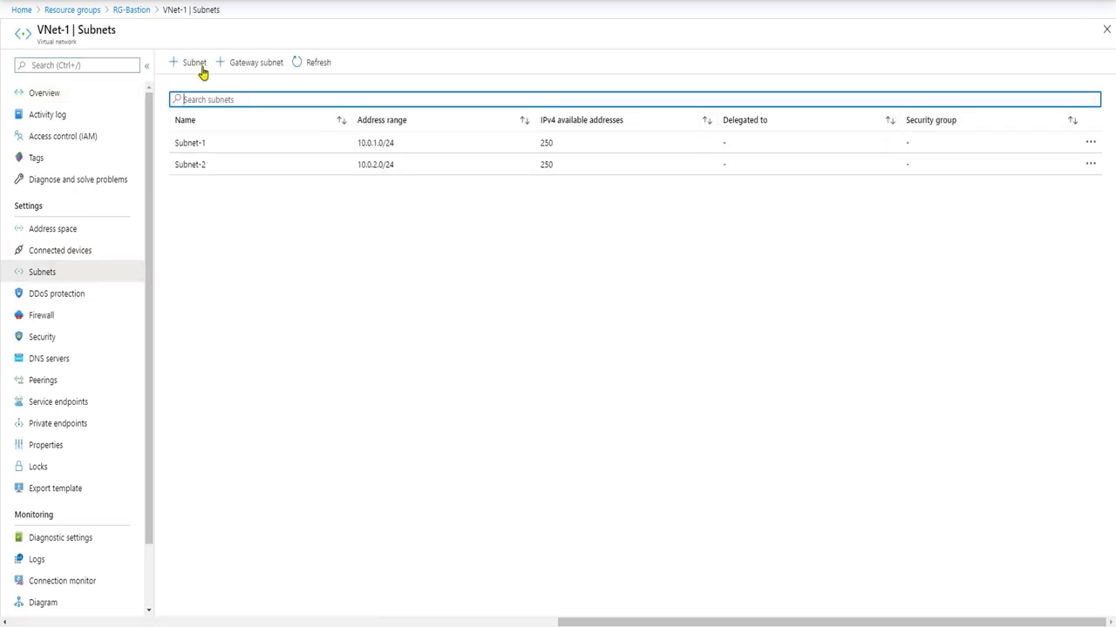
# Create the subnet 'AzureBastionSubnet' in VNet-1 with address range 10.0.0.0/27
pyautogui.click(191, 65)
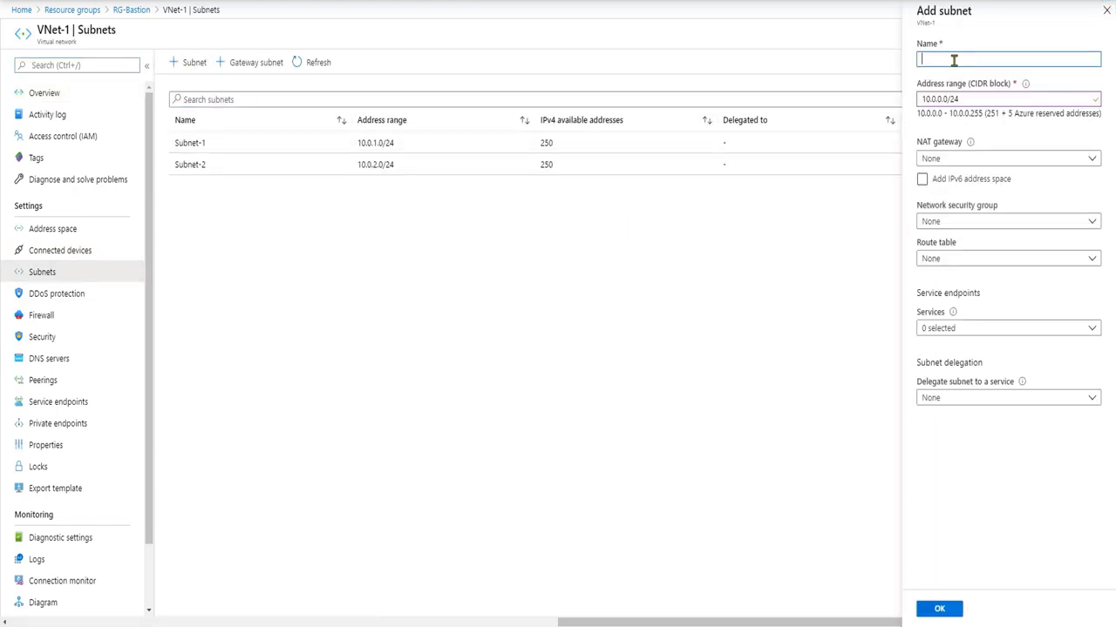
pyautogui.write('AzureBastionSubnet')
pyautogui.click(998, 101)
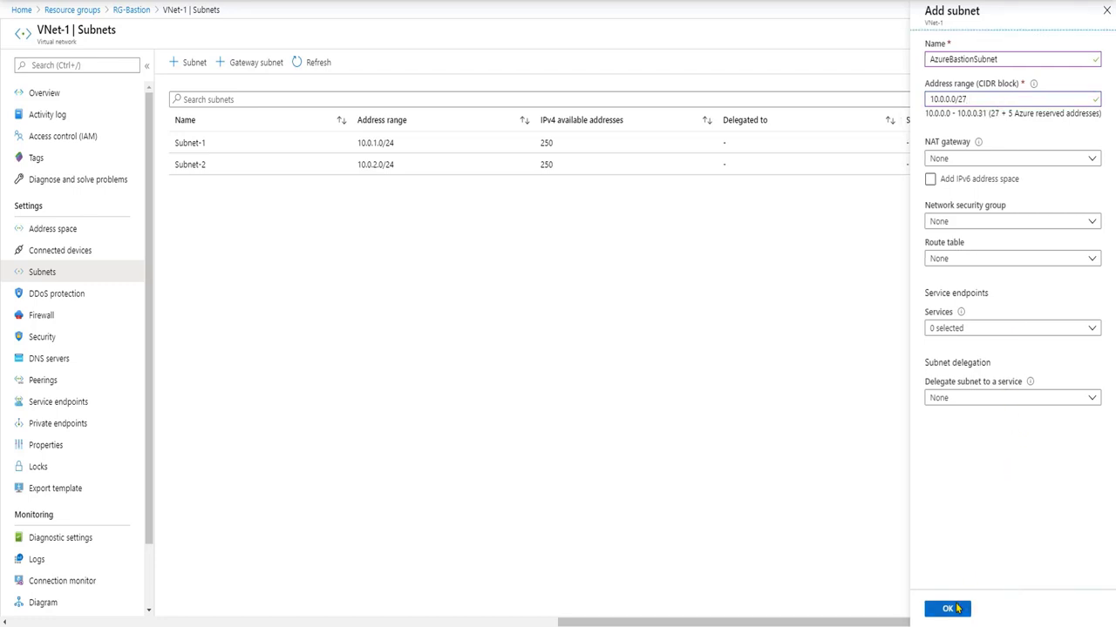
pyautogui.click(956, 608)
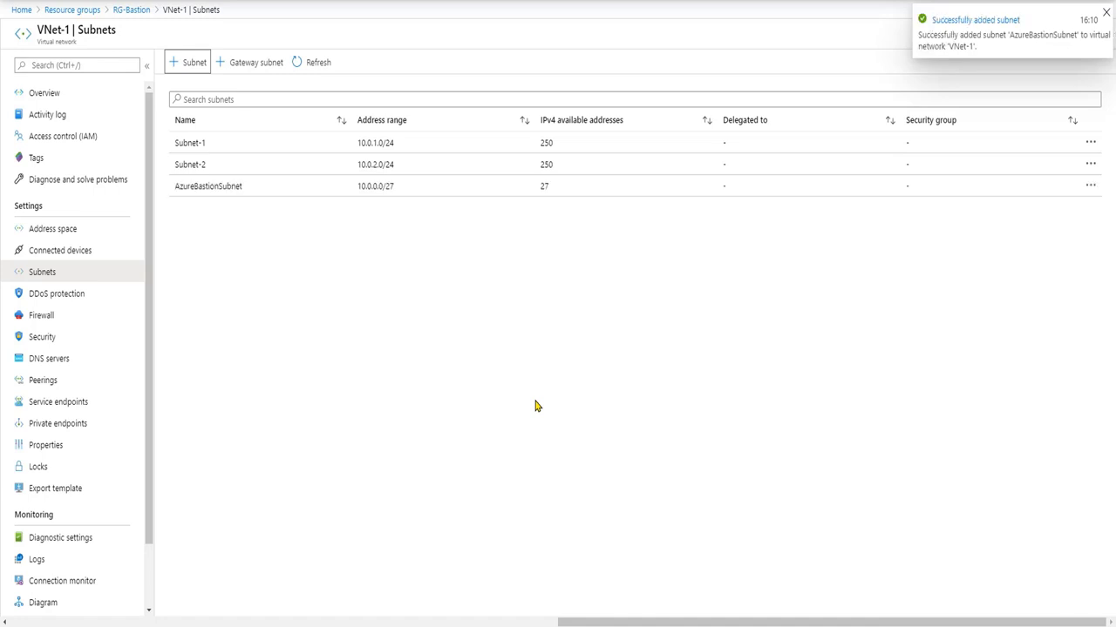
# Start creating a Bastion resource from the Marketplace in the RG-Bastion resource group
pyautogui.click(139, 10)
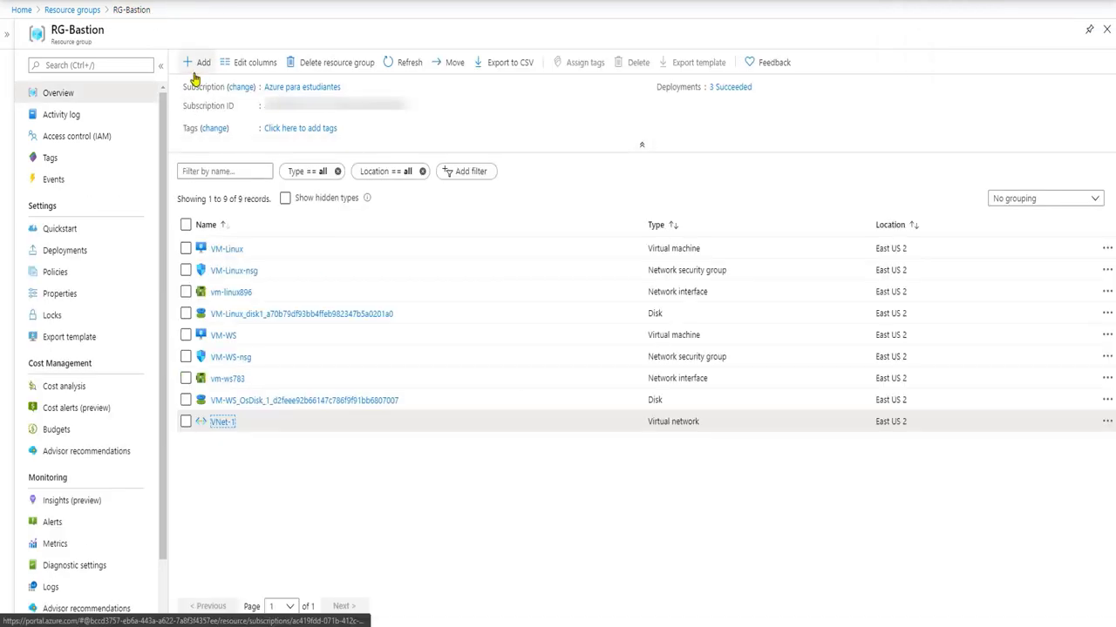
pyautogui.click(195, 70)
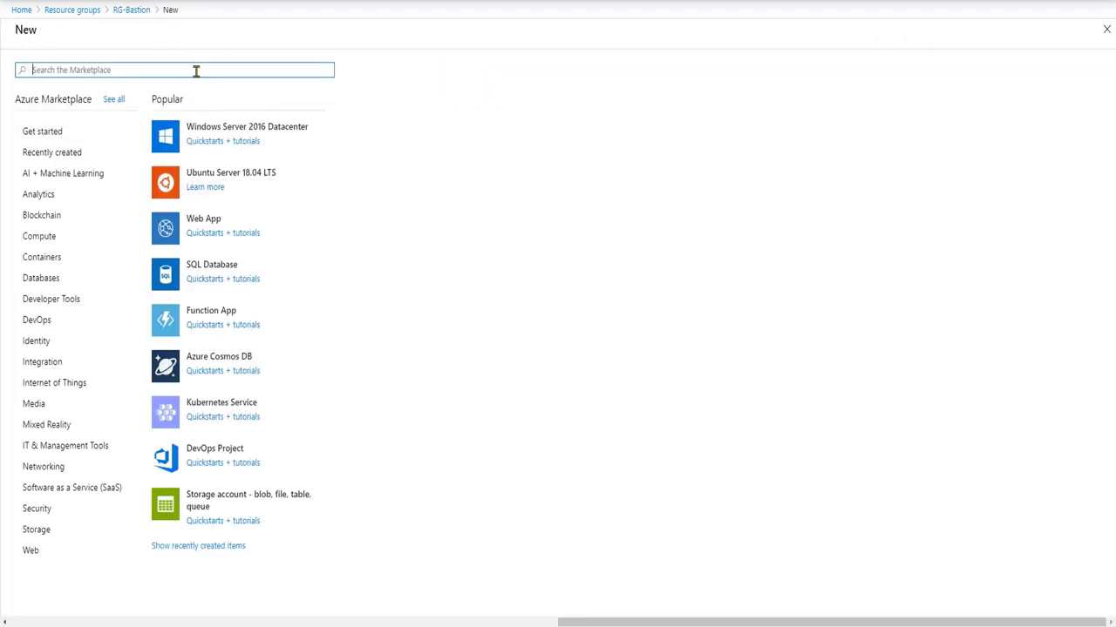
pyautogui.write('bastio')
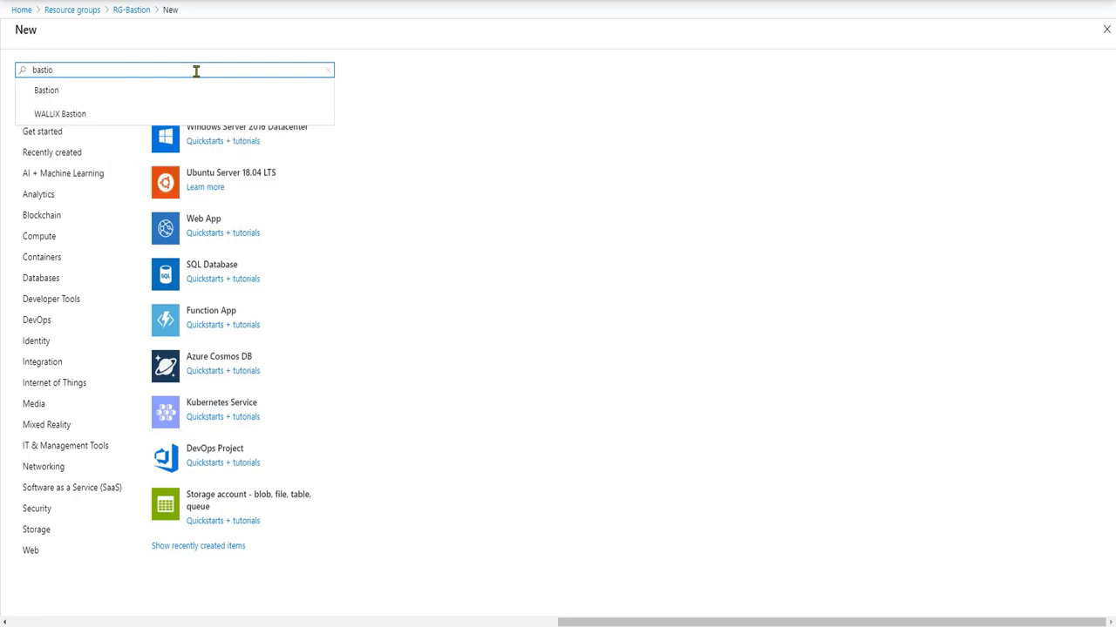
pyautogui.click(169, 91)
pyautogui.click(110, 115)
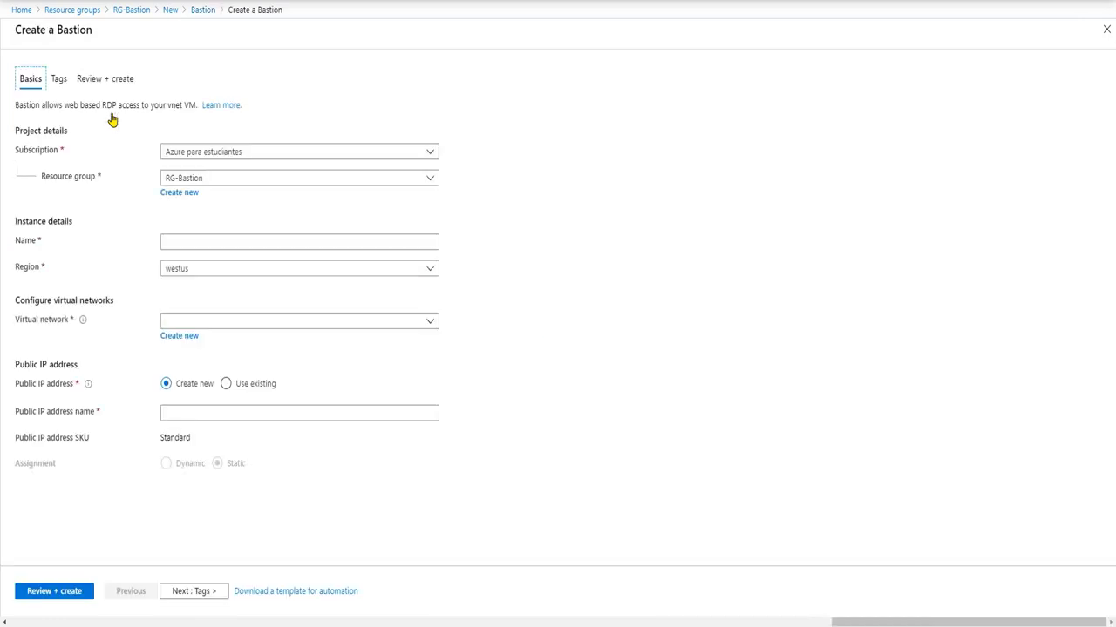
# Name the Bastion 'Bastion1' in region eastus2 on VNet-1, keeping public IP VNet-1-ip
pyautogui.click(232, 243)
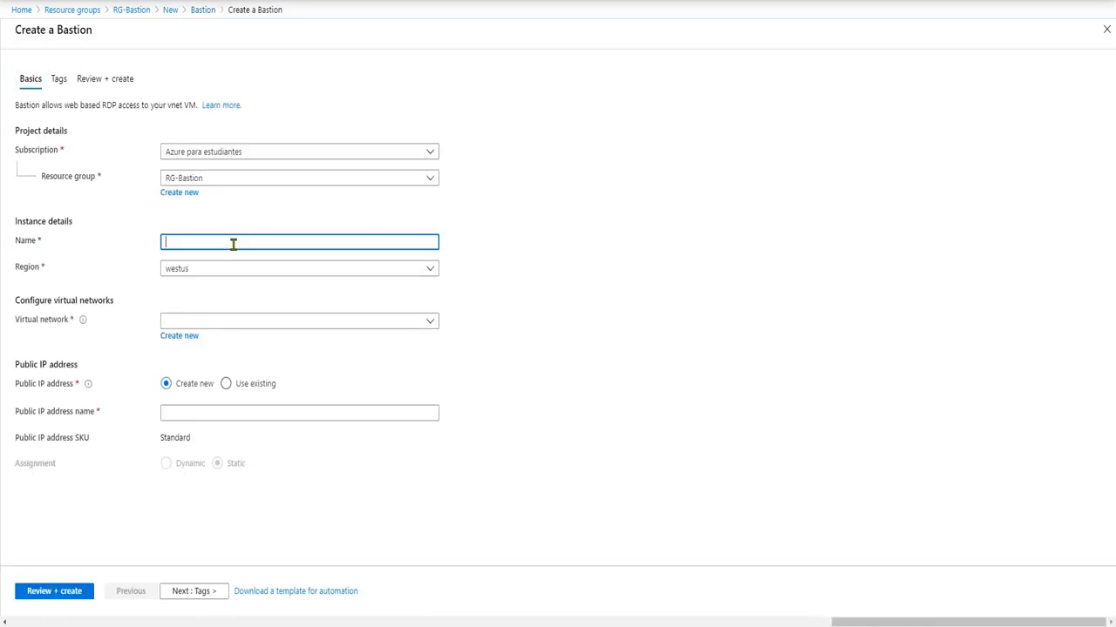
pyautogui.write('Bastion1')
pyautogui.click(259, 281)
pyautogui.click(262, 270)
pyautogui.write('east')
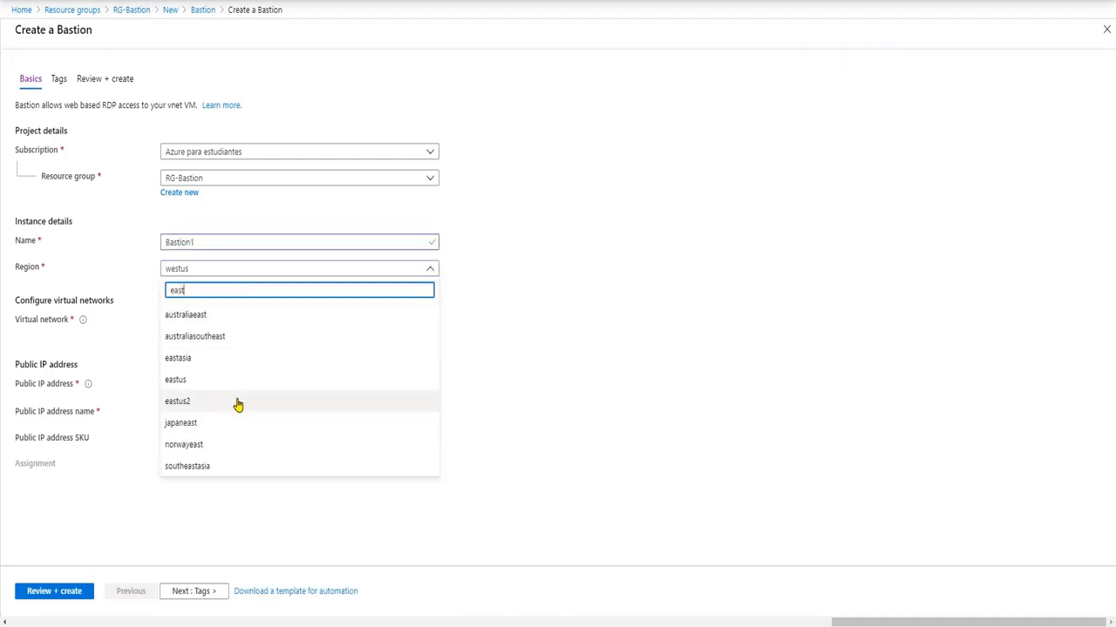
pyautogui.click(239, 401)
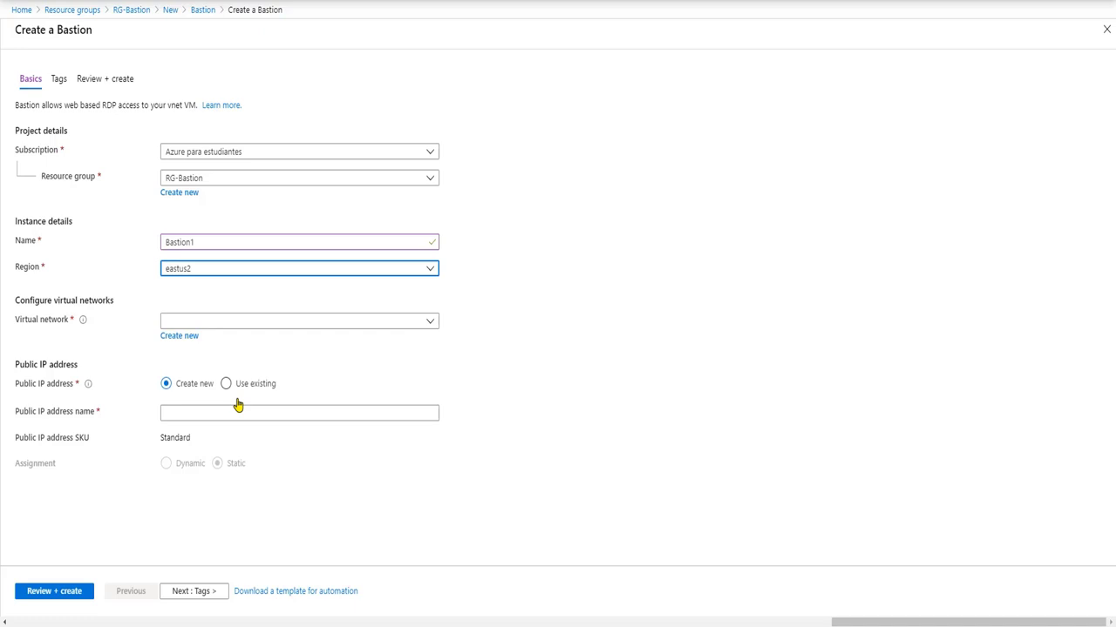
pyautogui.click(269, 322)
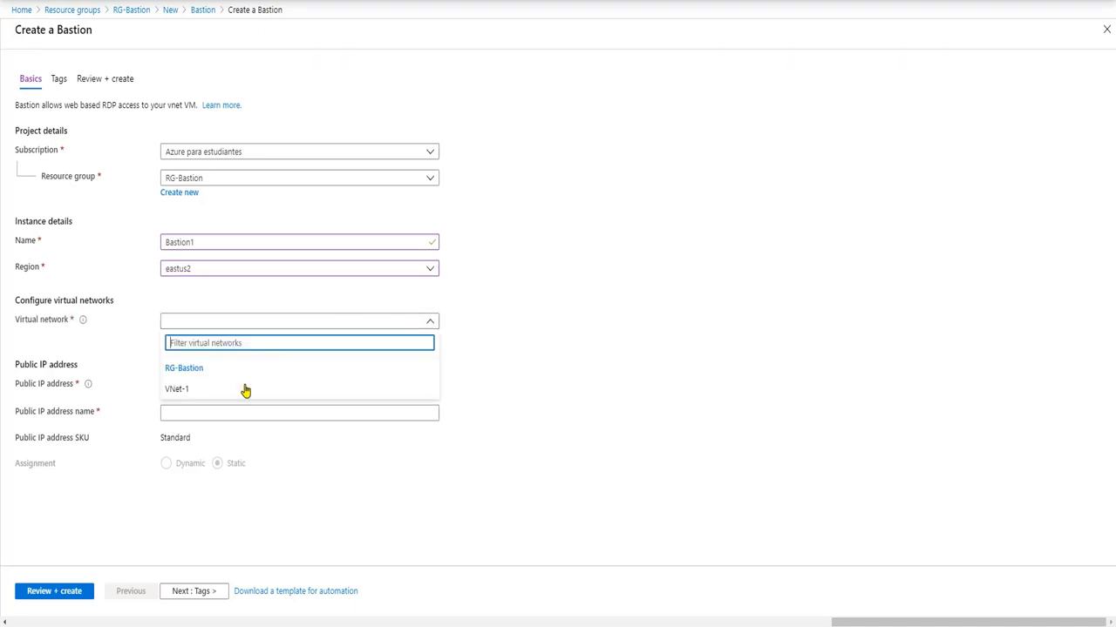
pyautogui.click(245, 389)
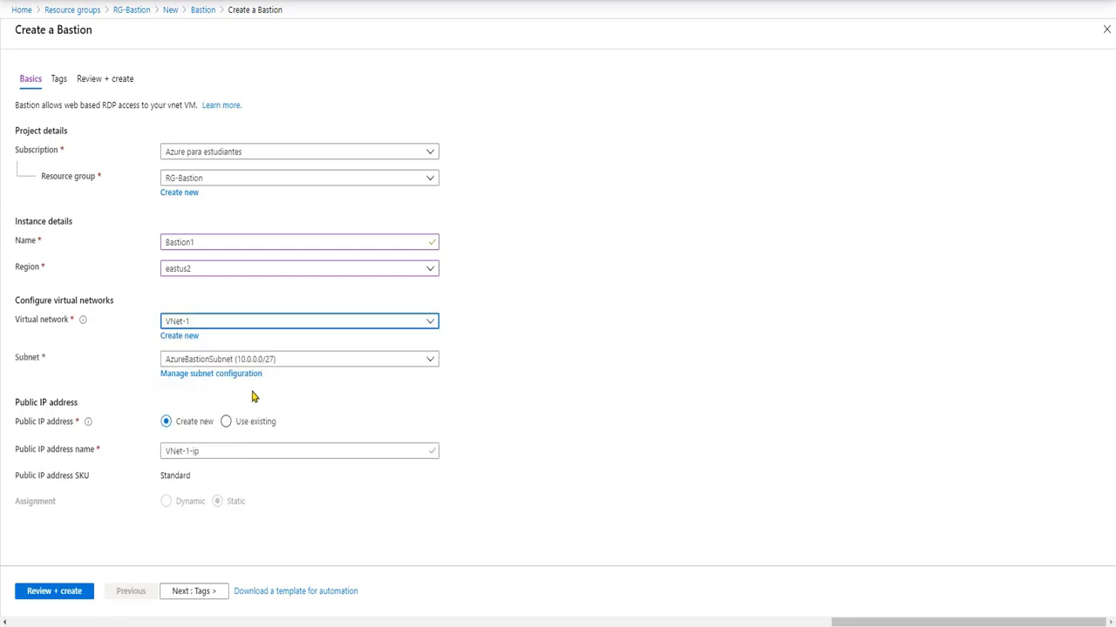
pyautogui.click(195, 453)
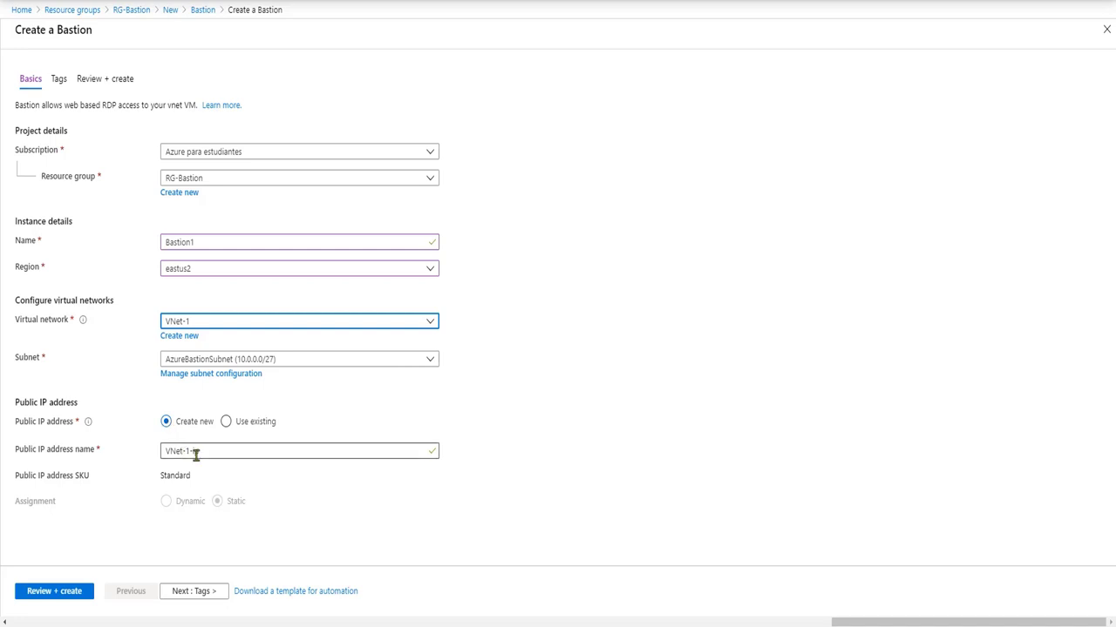
pyautogui.click(201, 593)
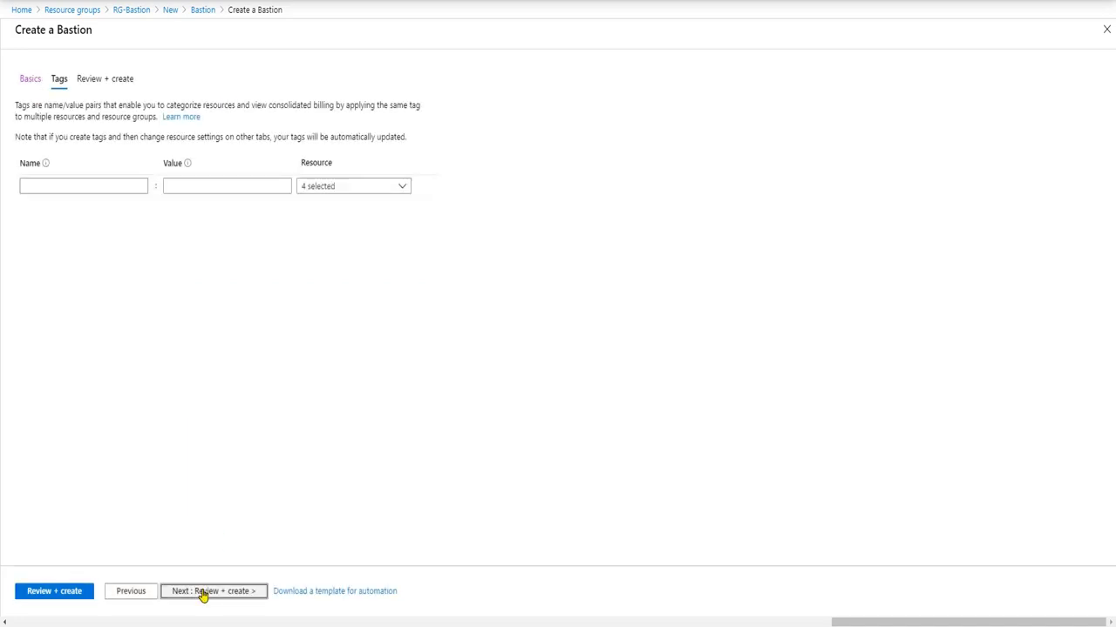
# Review and validate the Bastion1 configuration, then deploy it into RG-Bastion
pyautogui.click(202, 593)
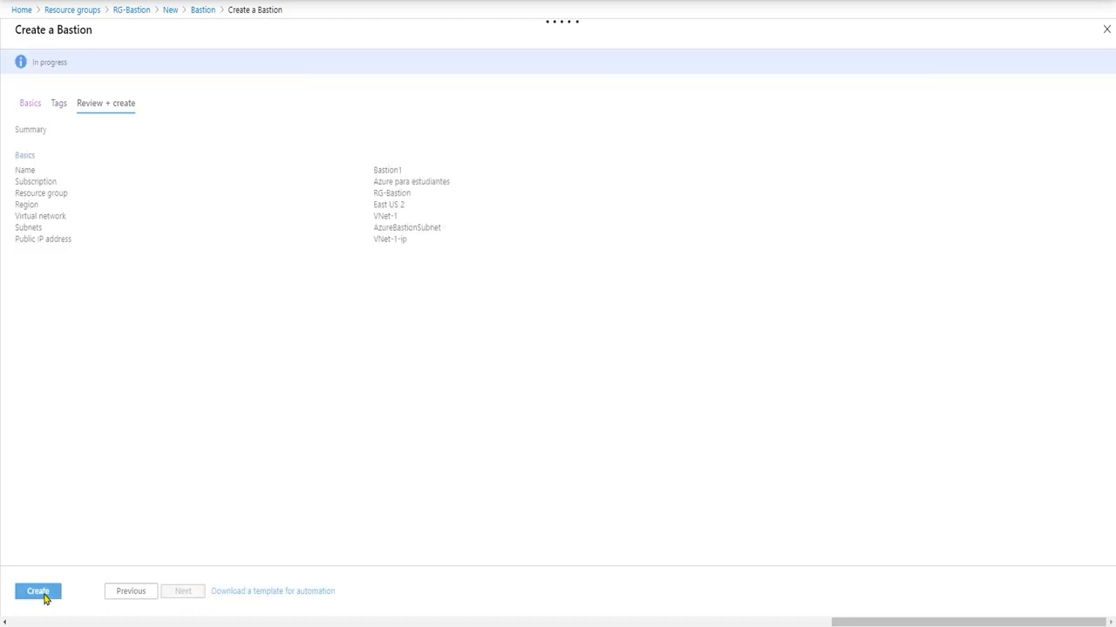
pyautogui.click(44, 596)
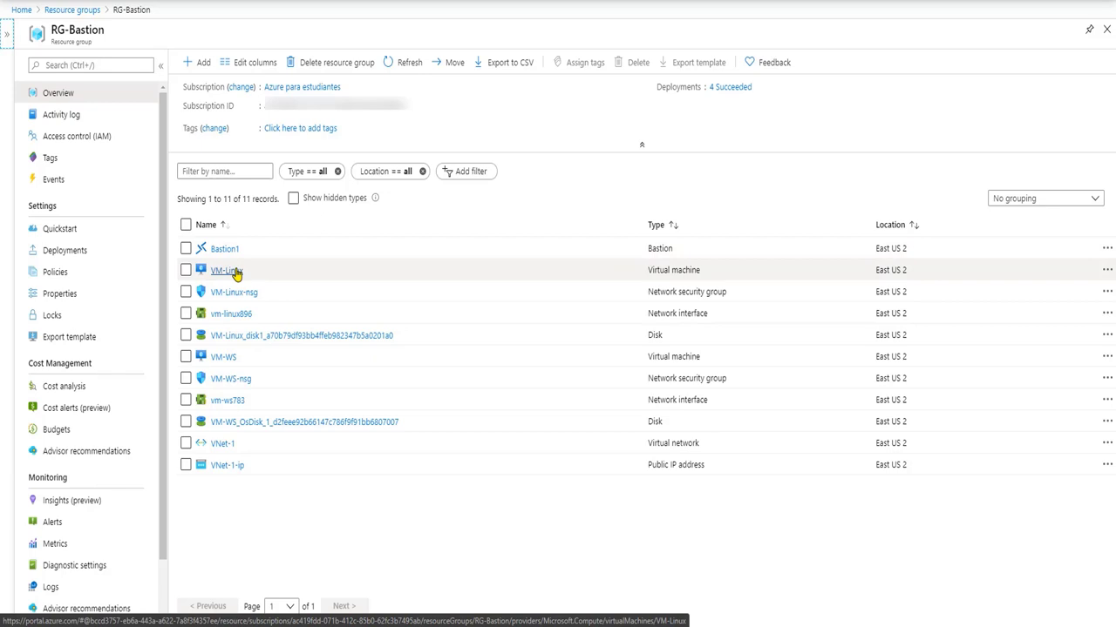
# Connect to VM-Linux through Bastion, signing in with the VM's username and password
pyautogui.click(235, 273)
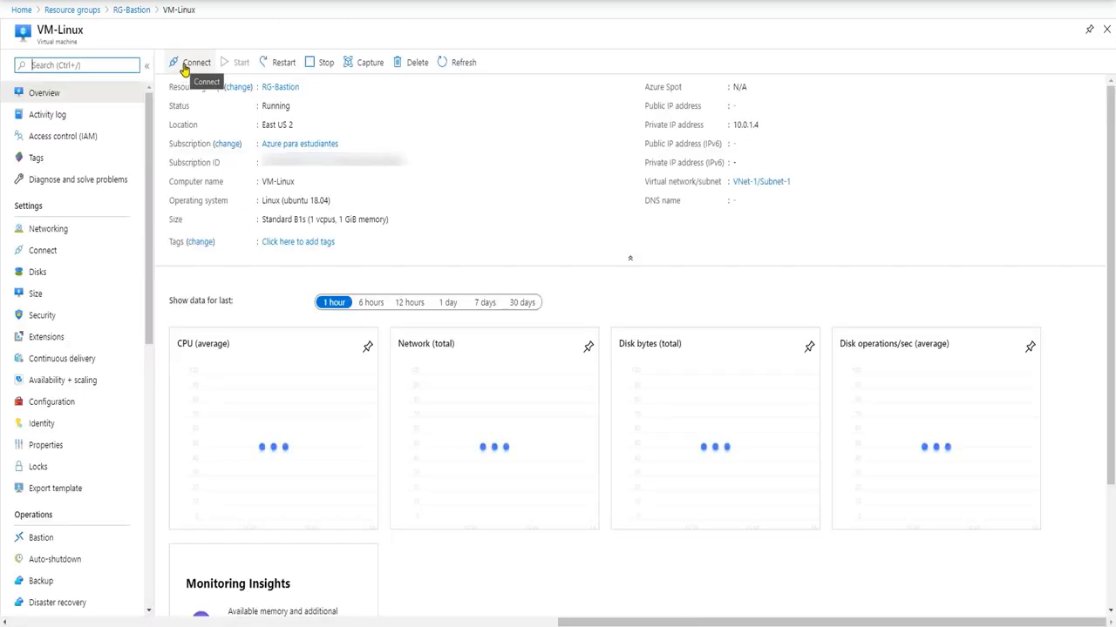
pyautogui.click(187, 63)
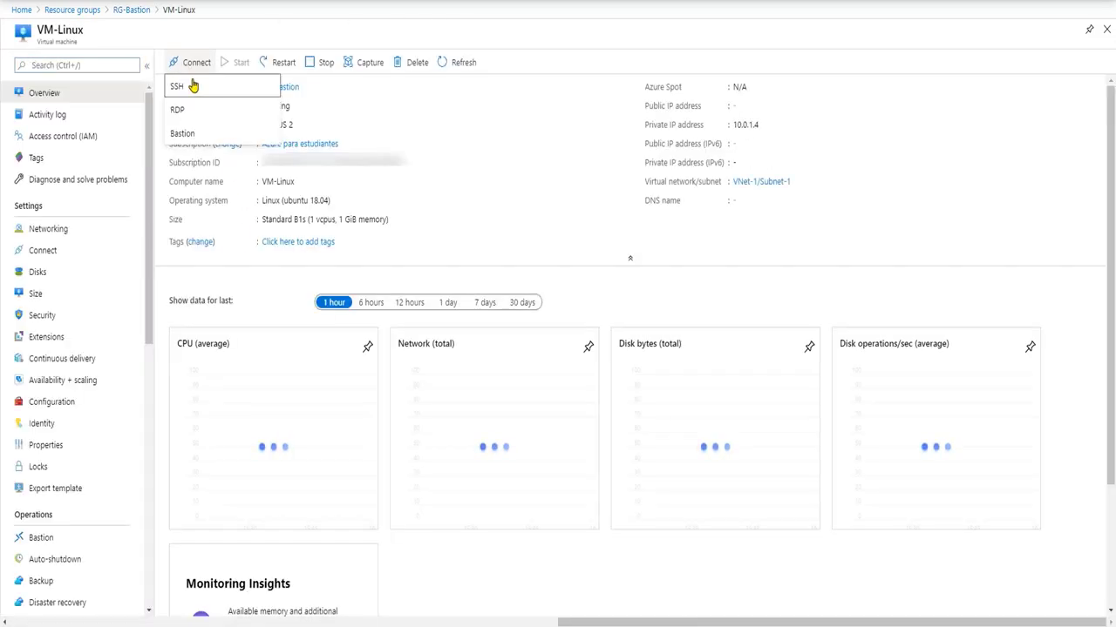
pyautogui.click(196, 136)
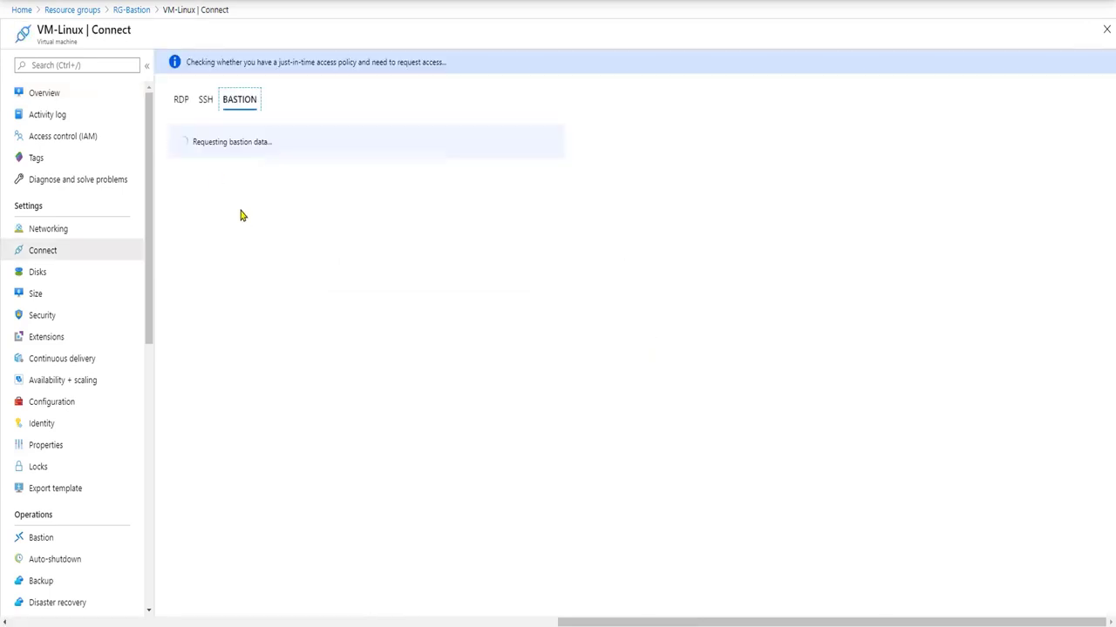
pyautogui.click(237, 210)
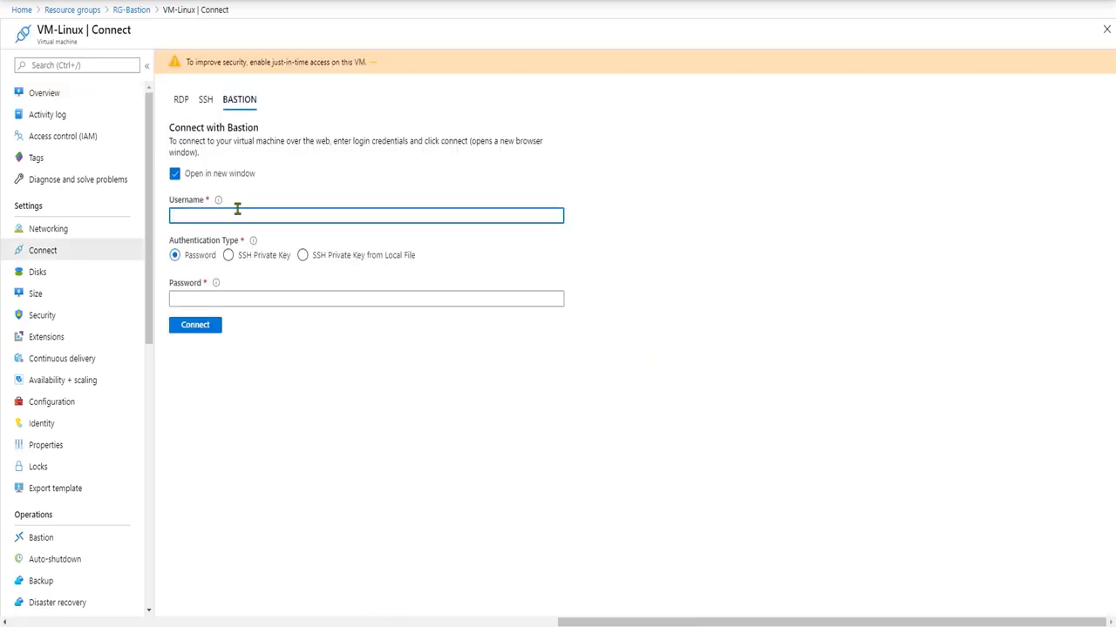
pyautogui.write('usuario')
pyautogui.press('Tab')
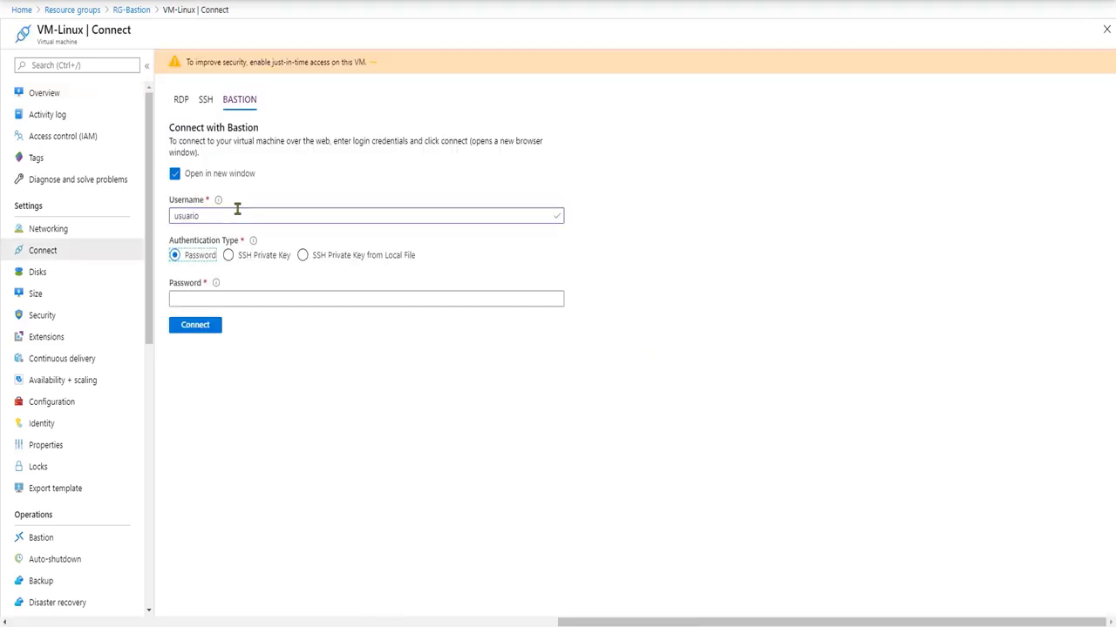
pyautogui.press('Tab')
pyautogui.write('********')
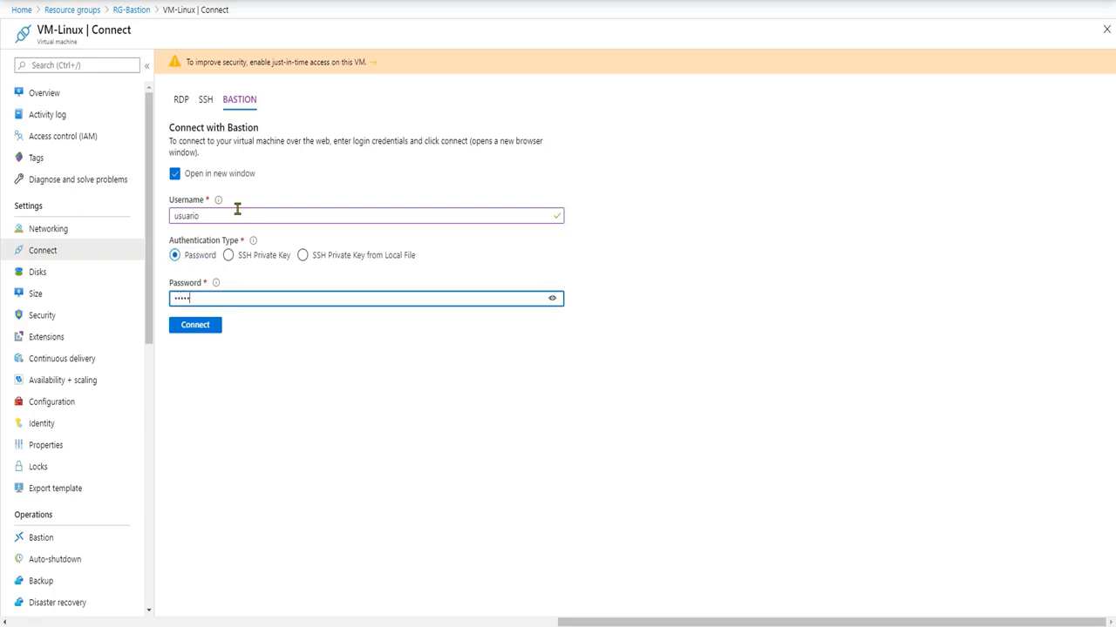
pyautogui.write('****')
pyautogui.click(212, 334)
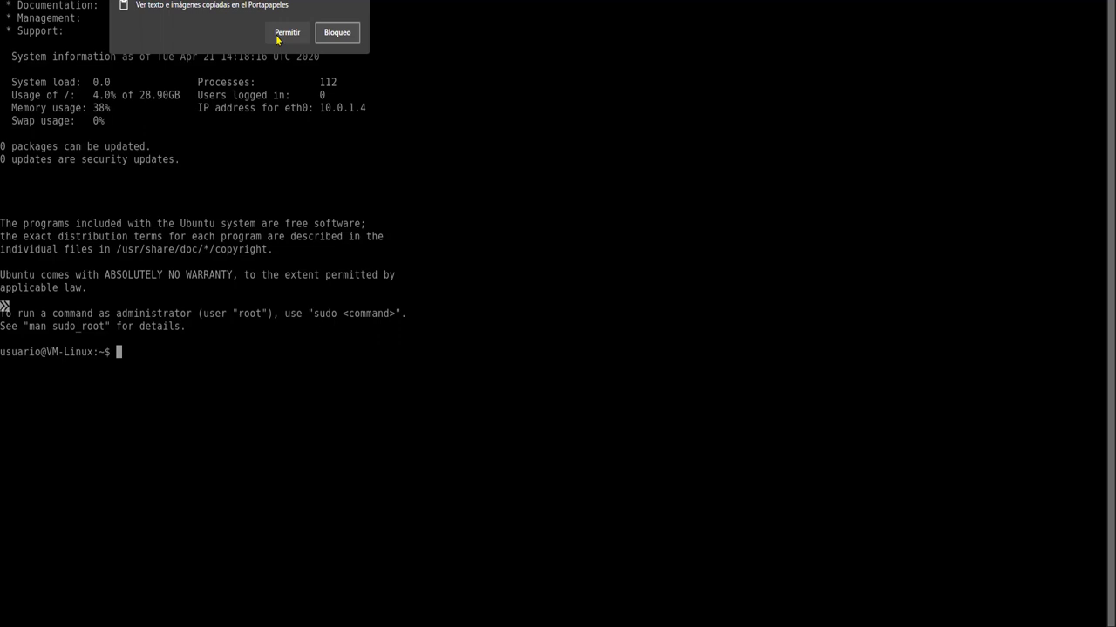
# Allow clipboard access in the Bastion session and run 'hostname' to confirm it returns VM-Linux
pyautogui.click(287, 32)
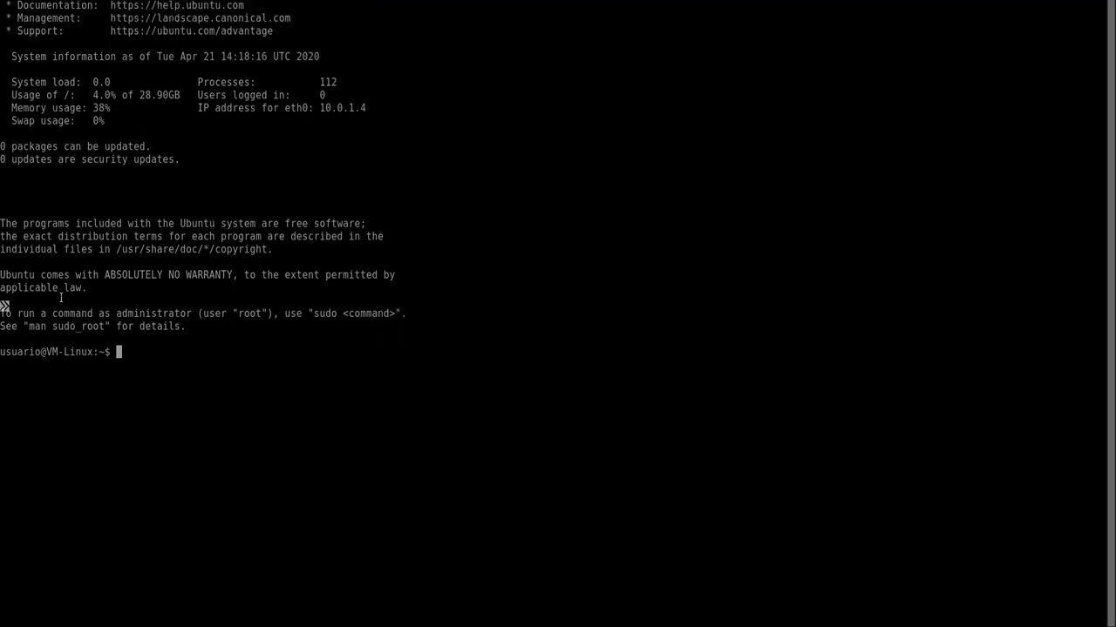
pyautogui.click(6, 307)
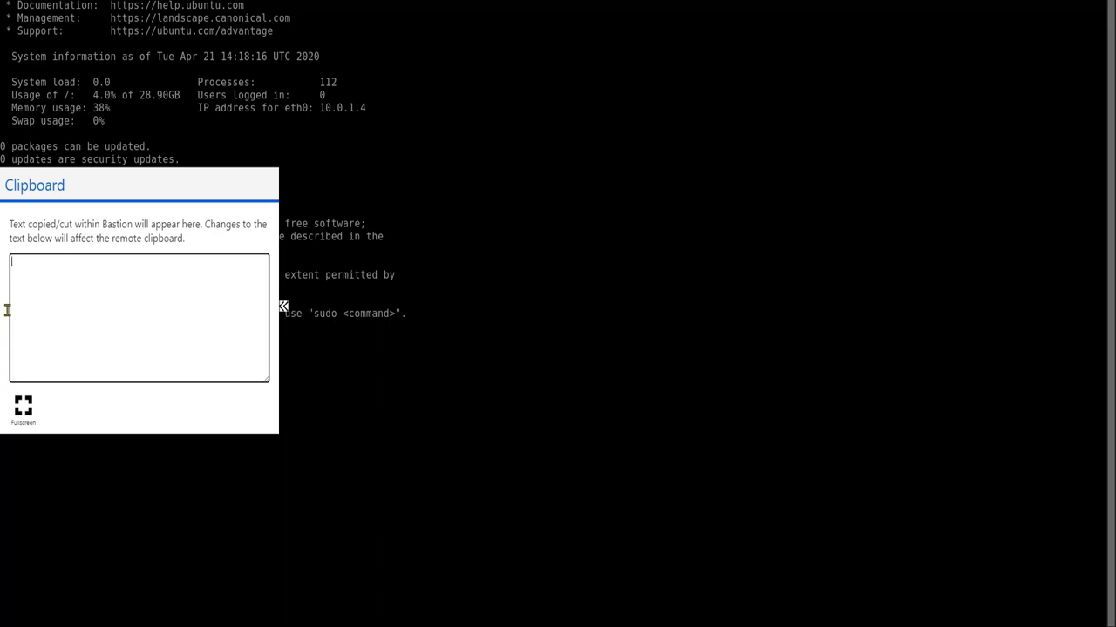
pyautogui.click(320, 284)
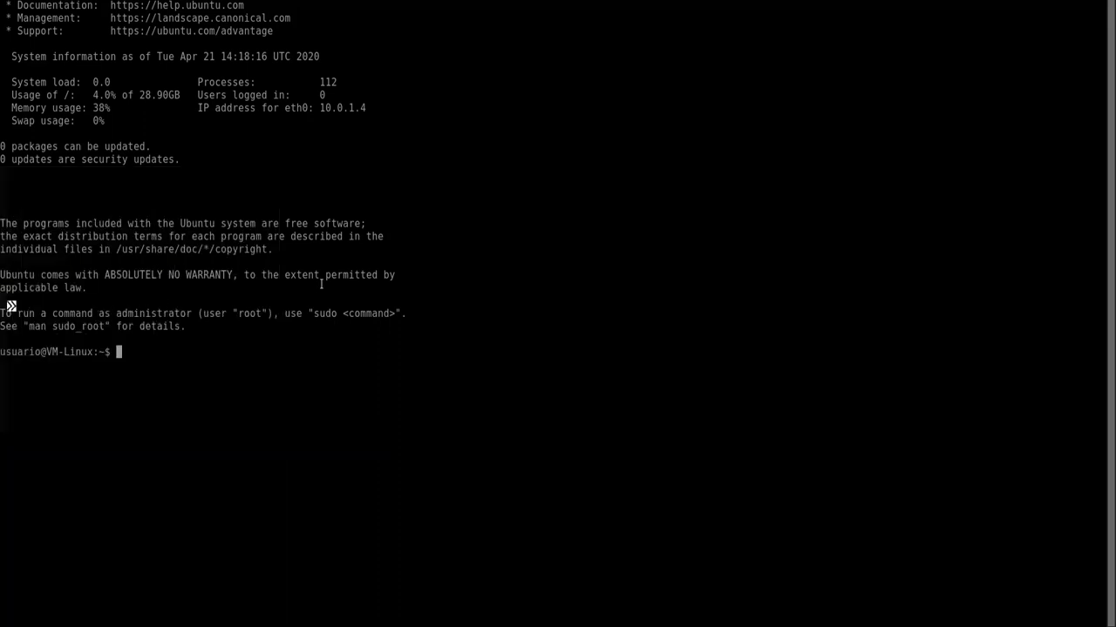
pyautogui.write('hostname')
pyautogui.press('Return')
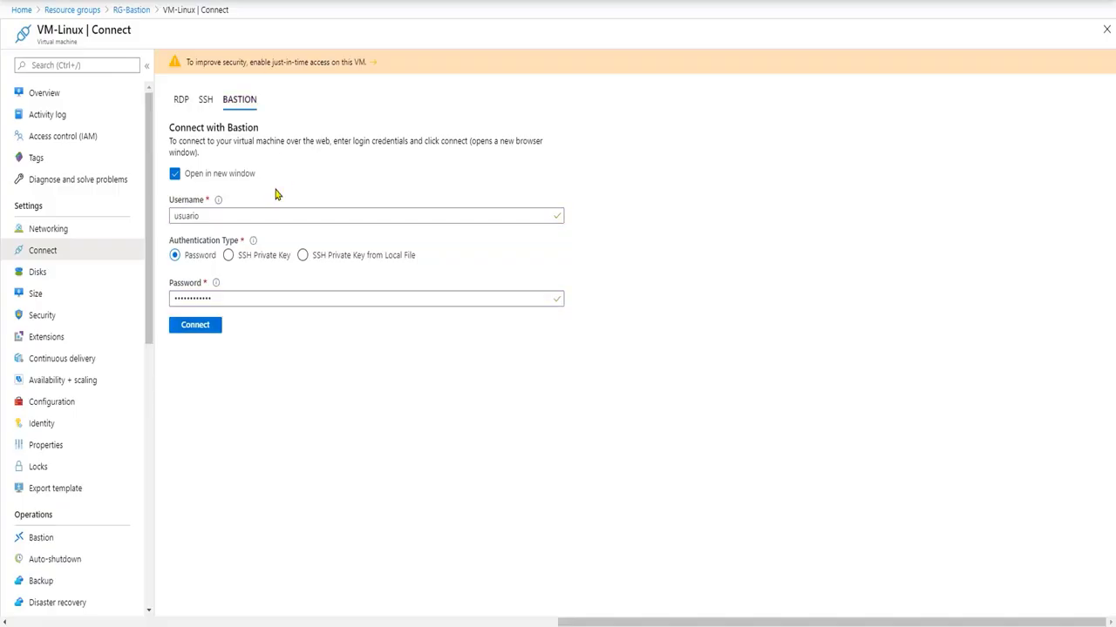
# Open VM-WS from RG-Bastion and connect through Bastion with the VM's username and password
pyautogui.click(139, 10)
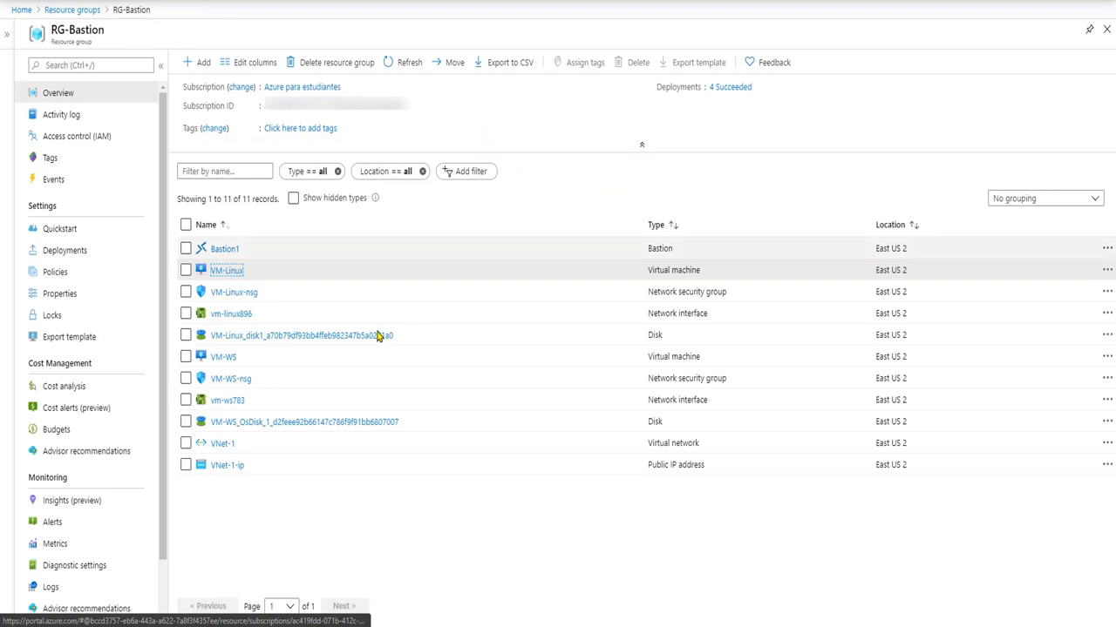
pyautogui.click(223, 357)
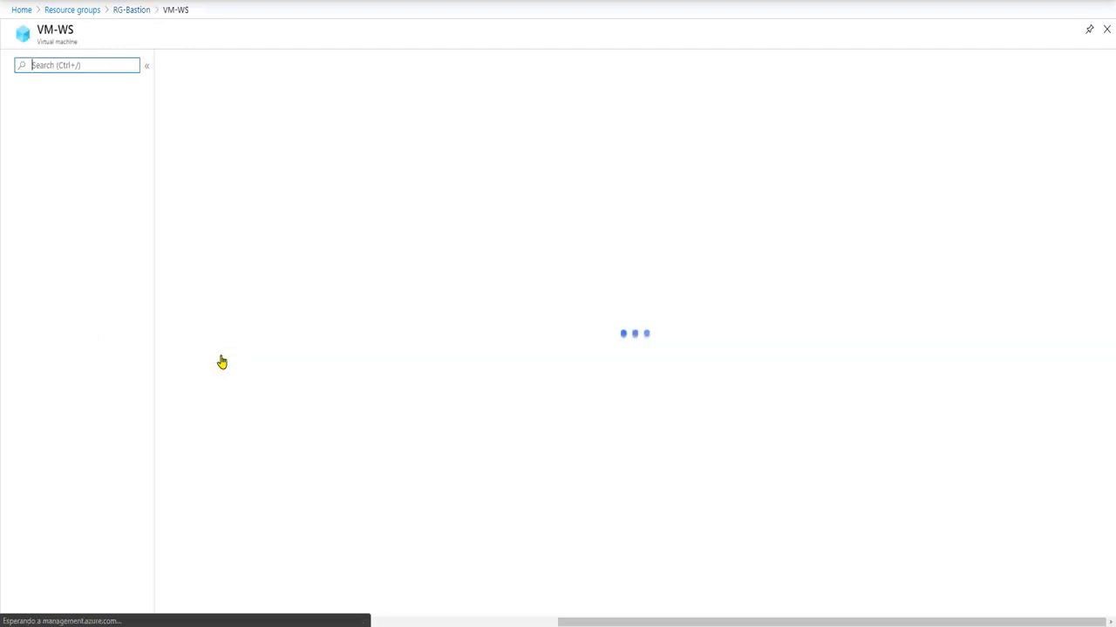
pyautogui.click(195, 66)
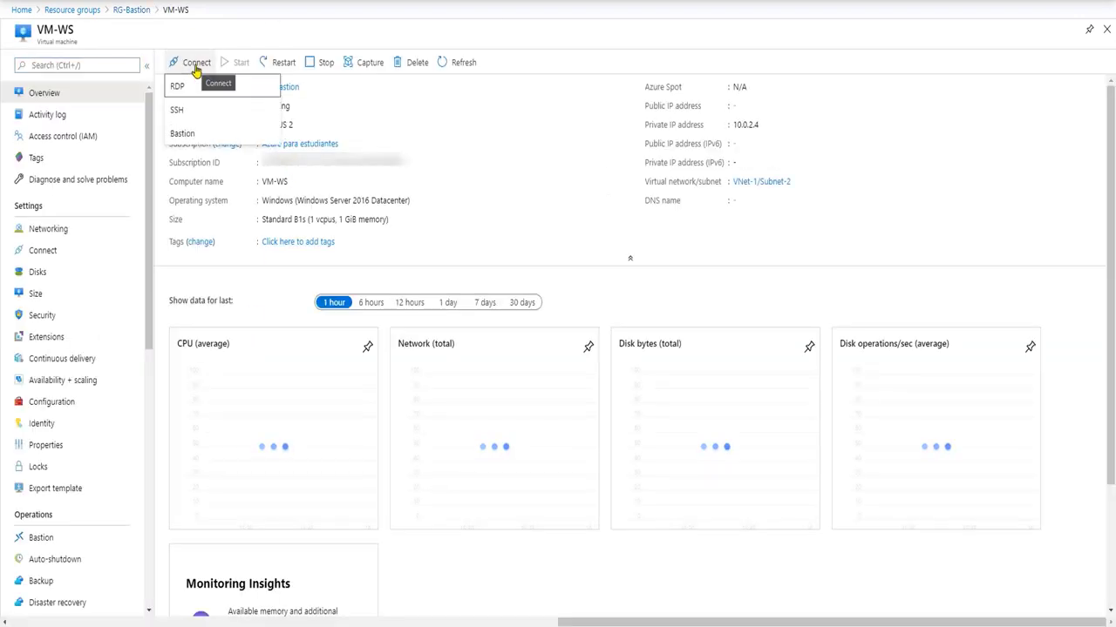
pyautogui.click(206, 140)
pyautogui.click(334, 218)
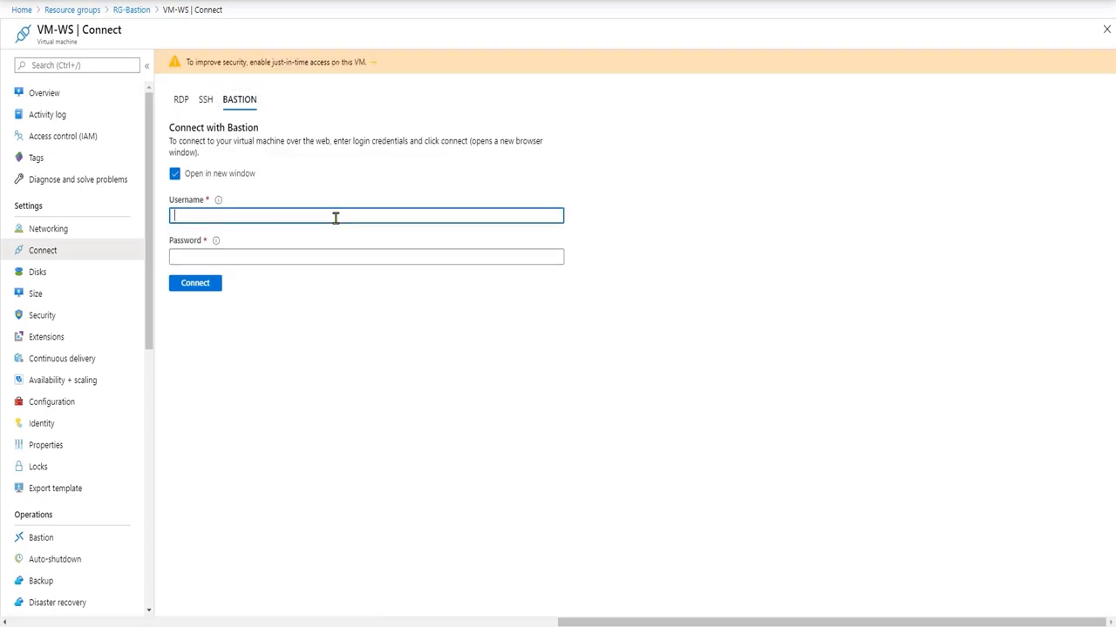
pyautogui.write('usuario')
pyautogui.press('Tab')
pyautogui.write('••••••••••••')
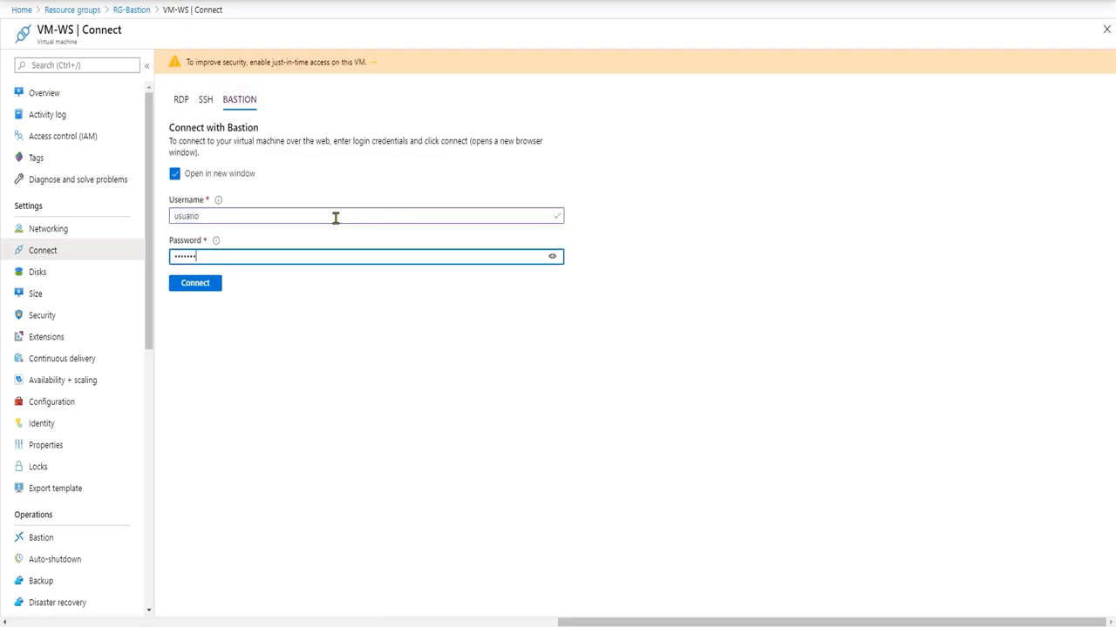
pyautogui.click(198, 292)
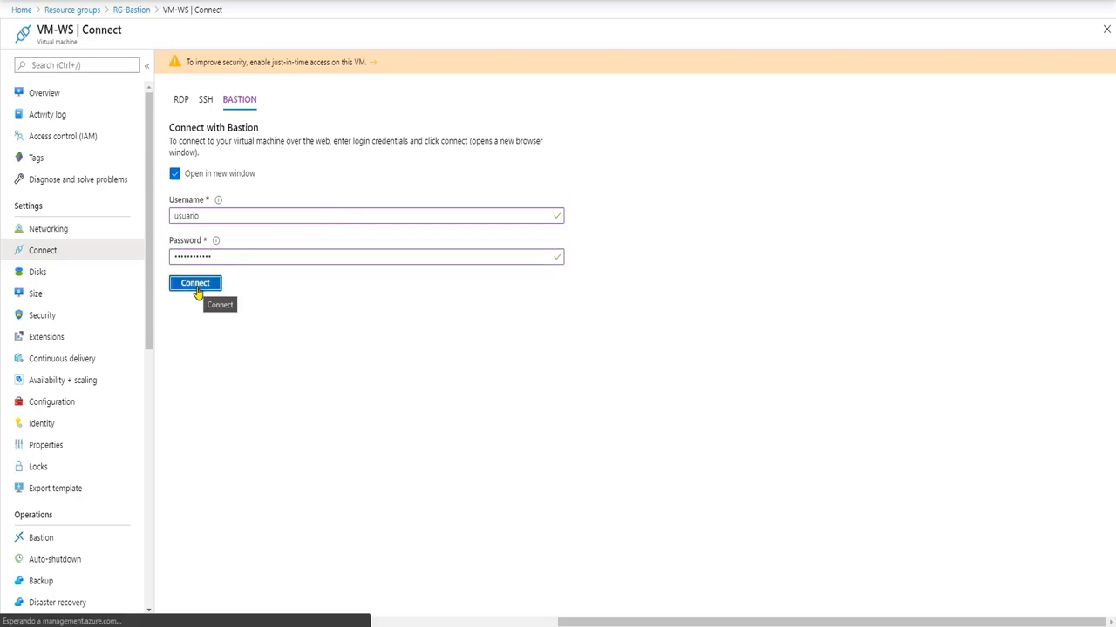